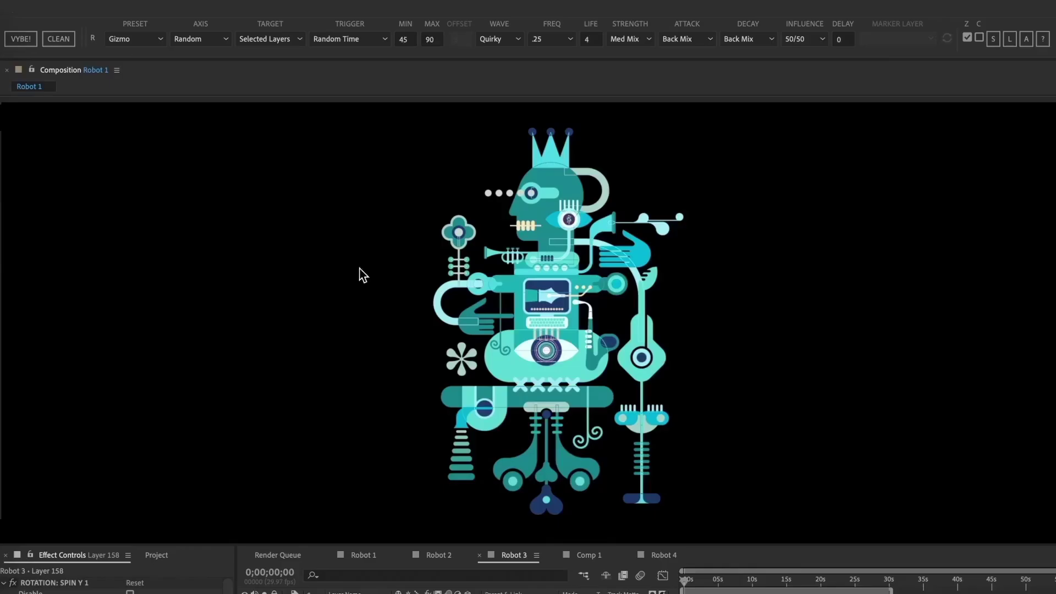
Apply Vybe's Slide from preset on Random X to all layers, staggered by Offset Time with offset 1
click(131, 40)
click(124, 569)
click(201, 39)
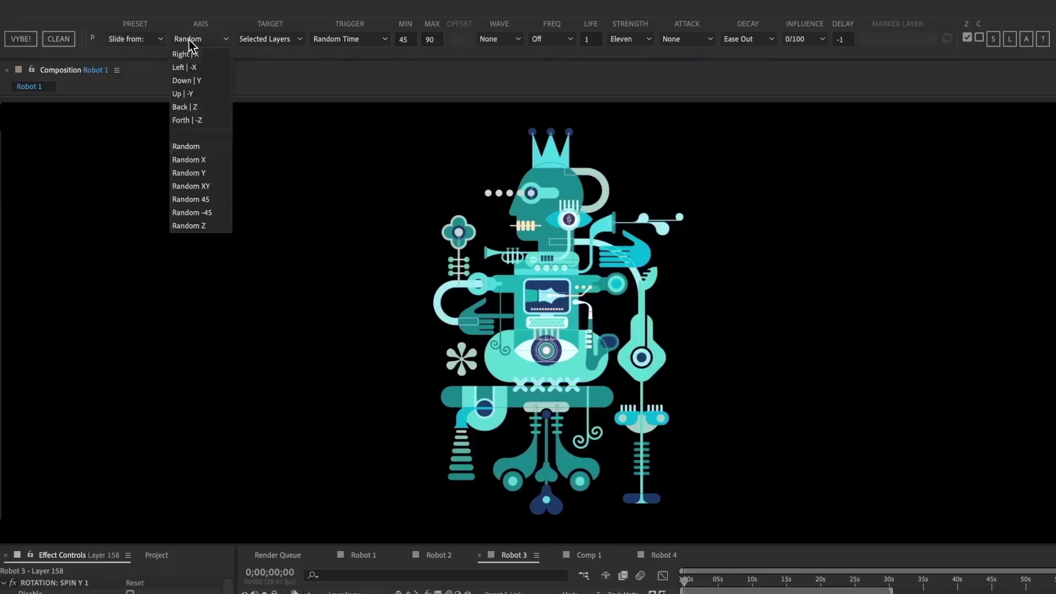
click(193, 160)
click(269, 39)
click(260, 82)
click(350, 38)
click(330, 133)
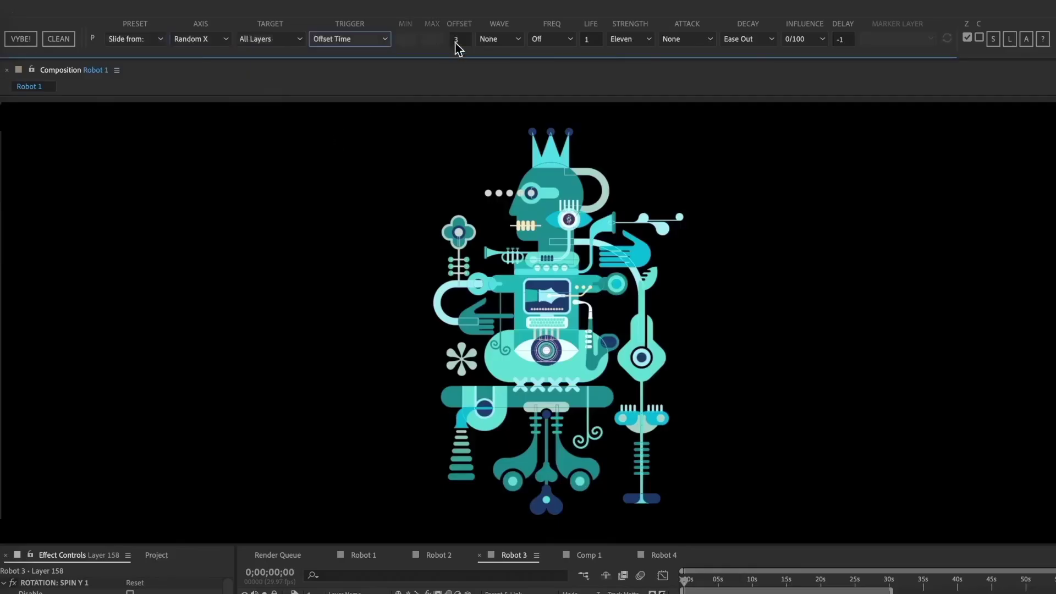
click(19, 41)
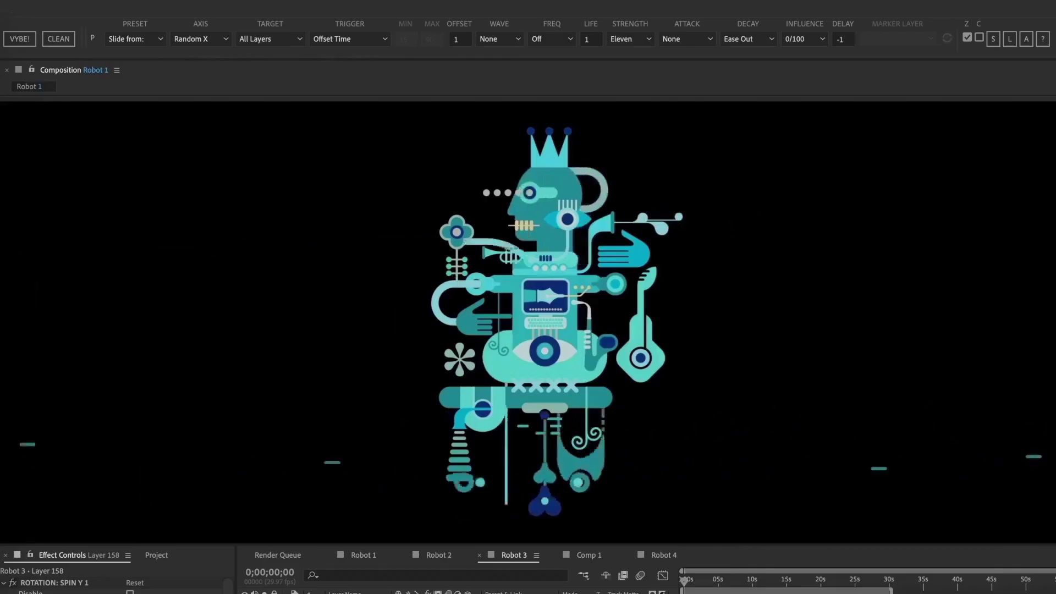
click(135, 39)
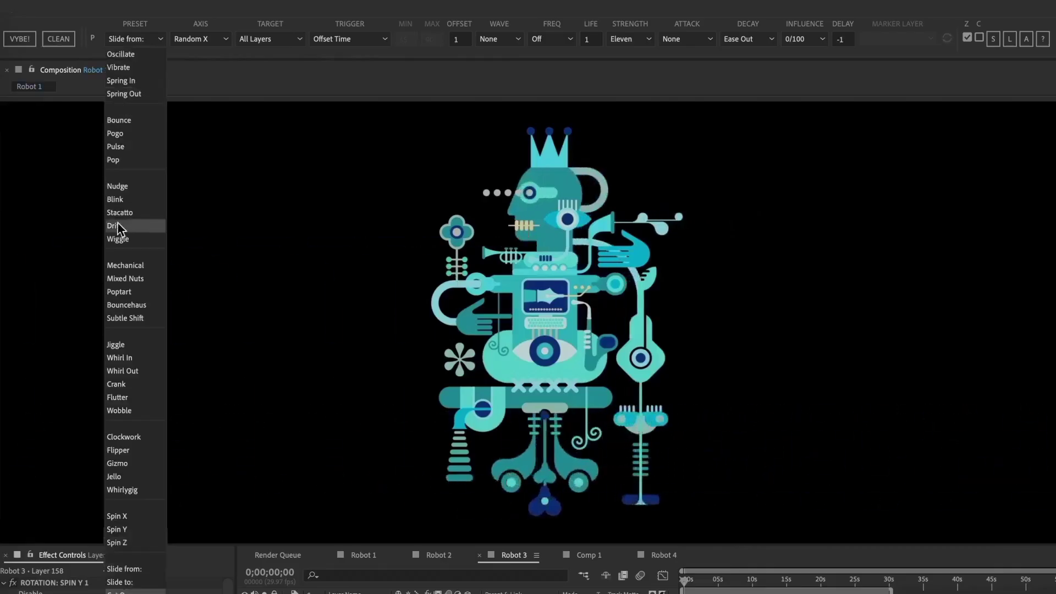
Set Vybe to the Gizmo preset with Random axis, Random Layers target and Random Time trigger
click(117, 464)
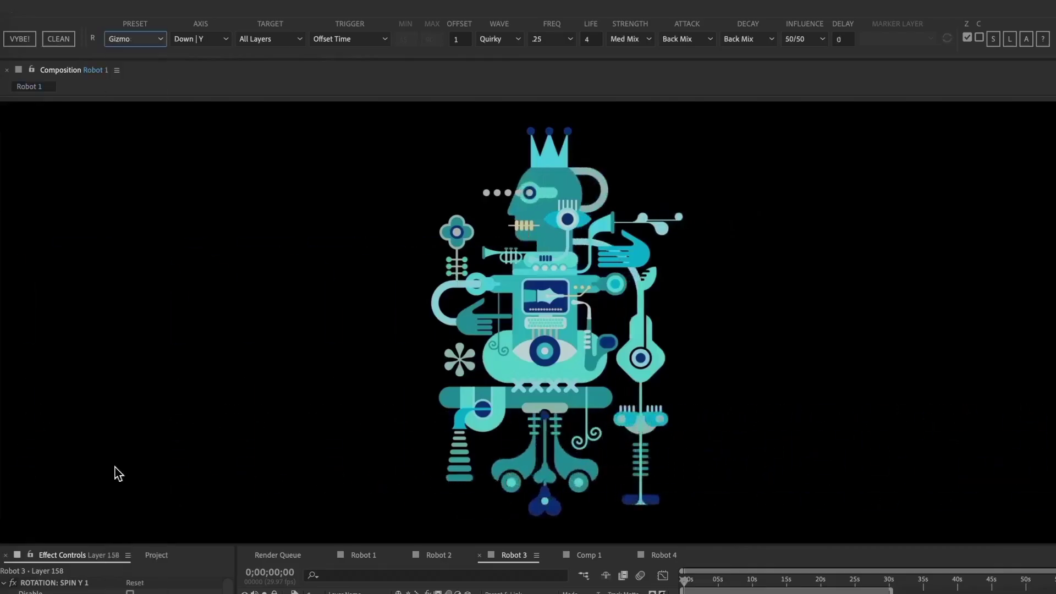
click(201, 44)
click(182, 139)
click(264, 39)
click(260, 68)
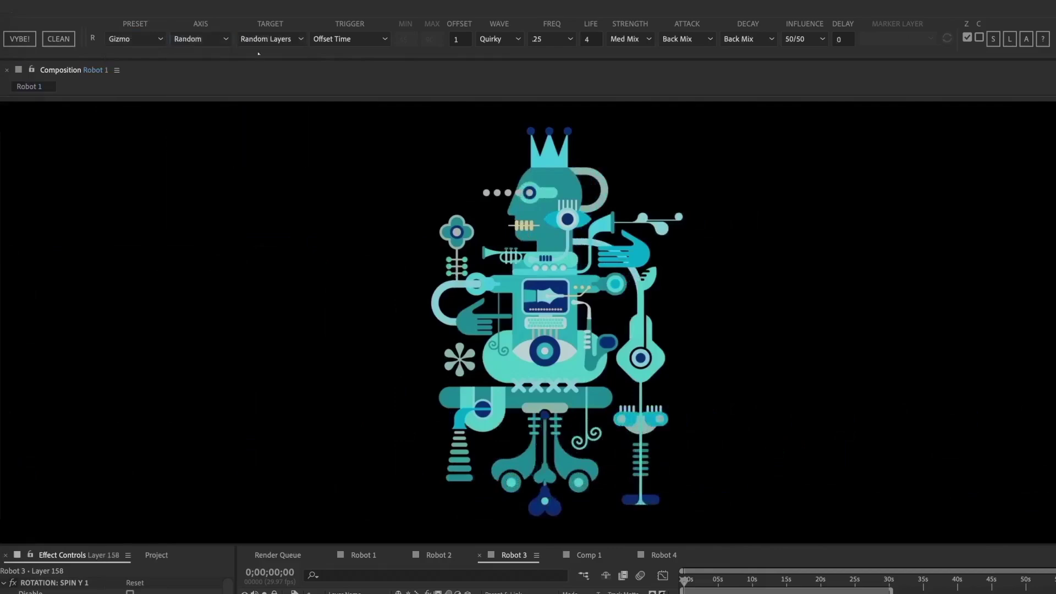
click(336, 44)
click(337, 107)
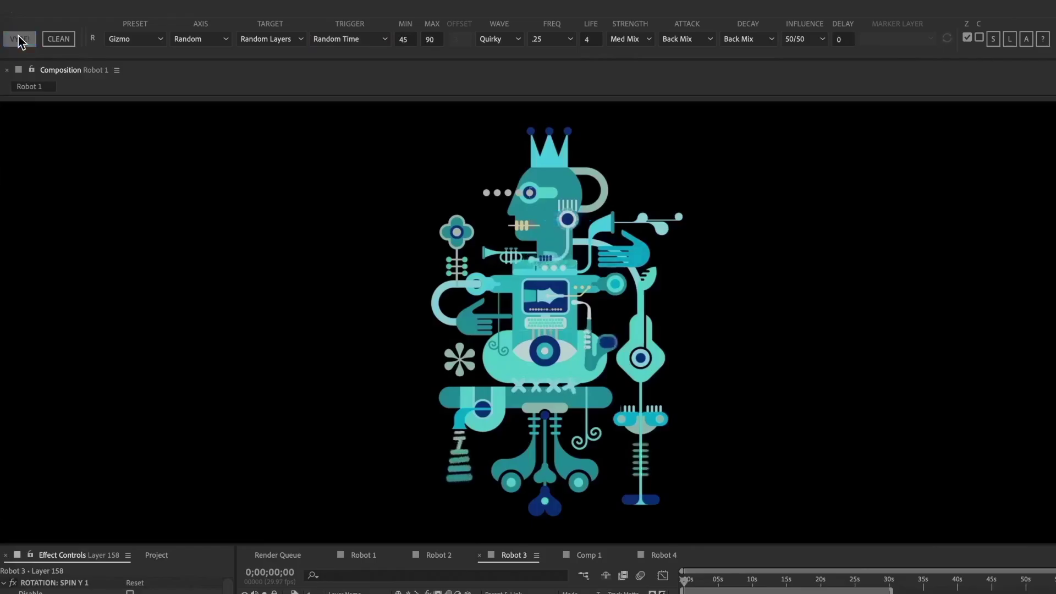
Apply VYBE! four times, re-rolling the random robot animation until Poptart lands
click(19, 39)
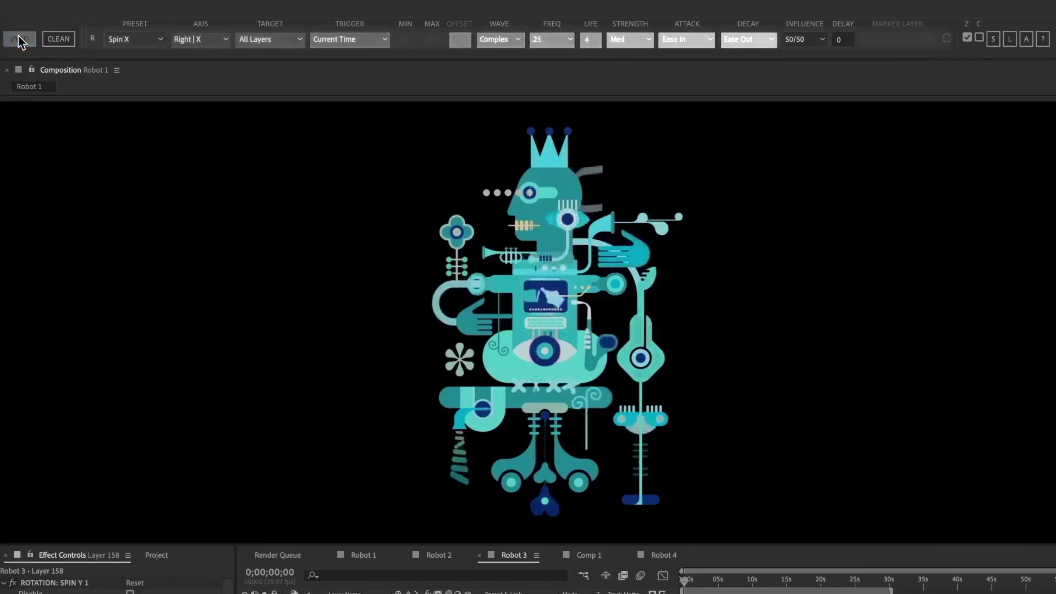
click(19, 40)
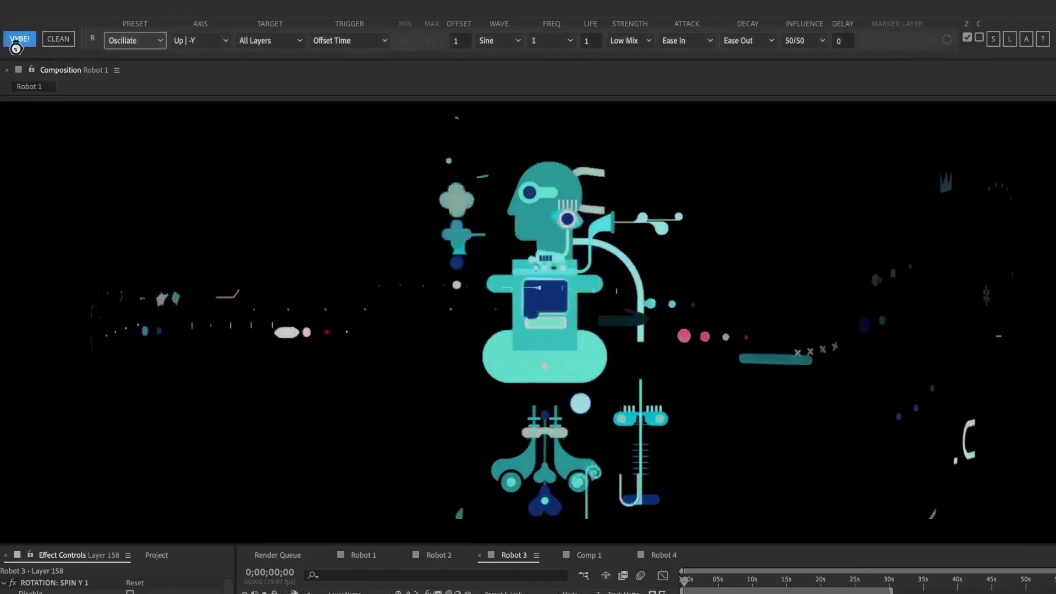
click(20, 40)
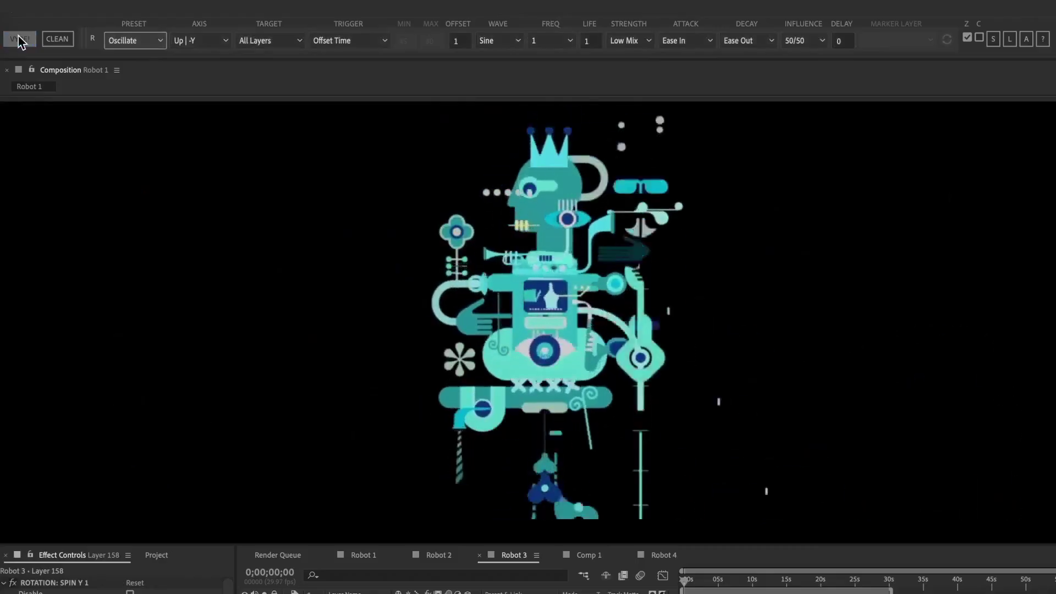
click(19, 40)
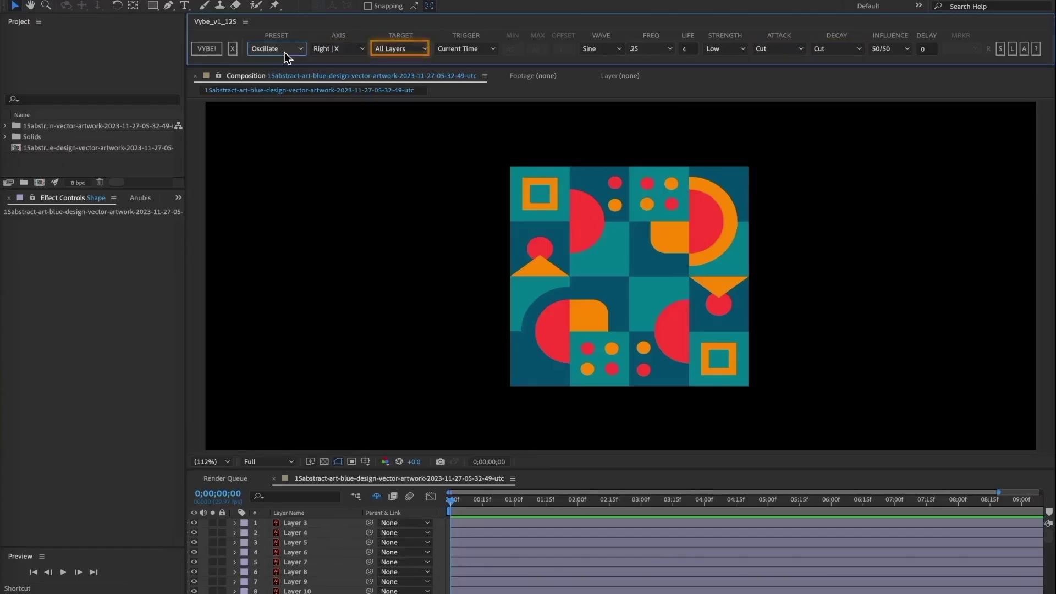
Apply Oscillate (Right | X) to all artwork layers, then play and stop a preview
click(211, 50)
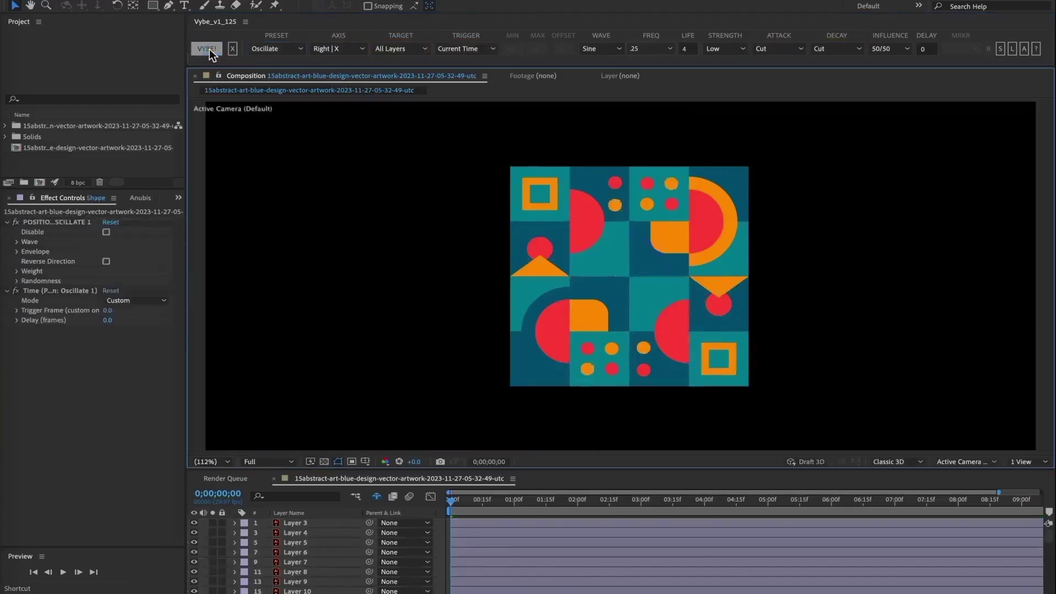
key(space)
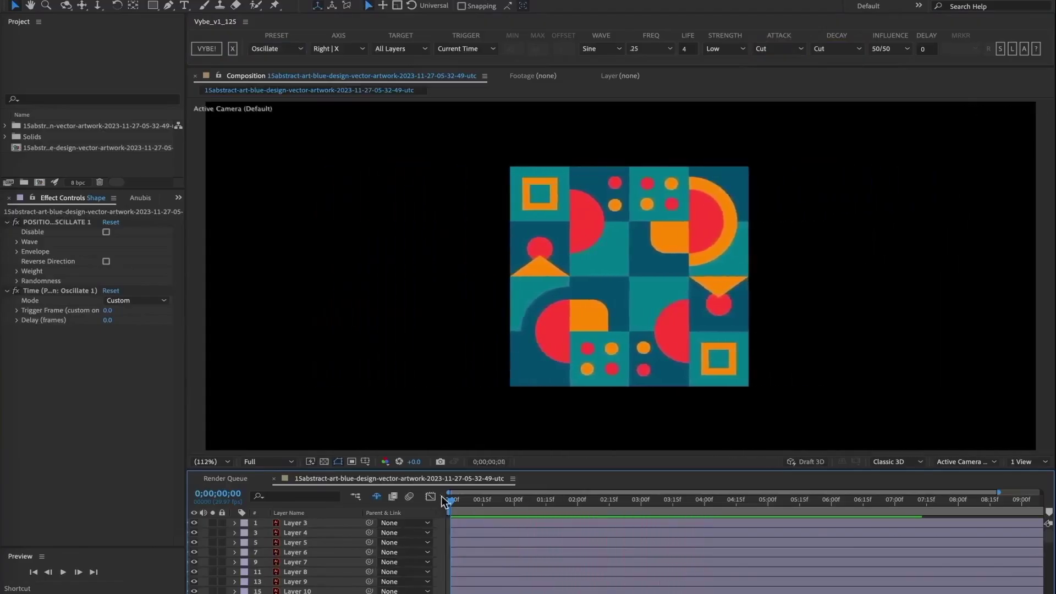
key(space)
Clear all Vybe animations from the comp and set the axis to Random X
click(236, 51)
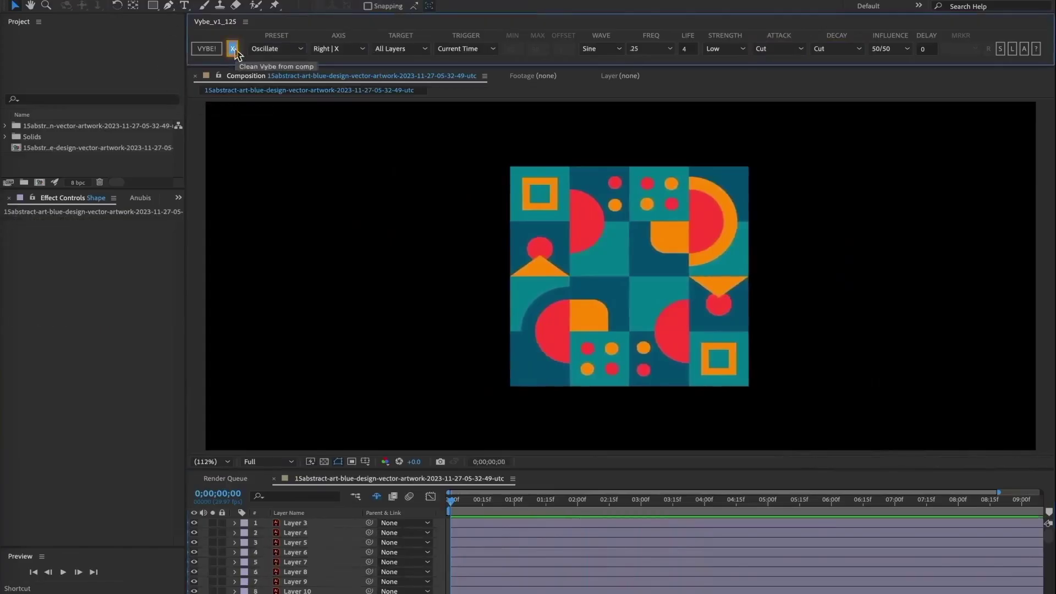
click(336, 50)
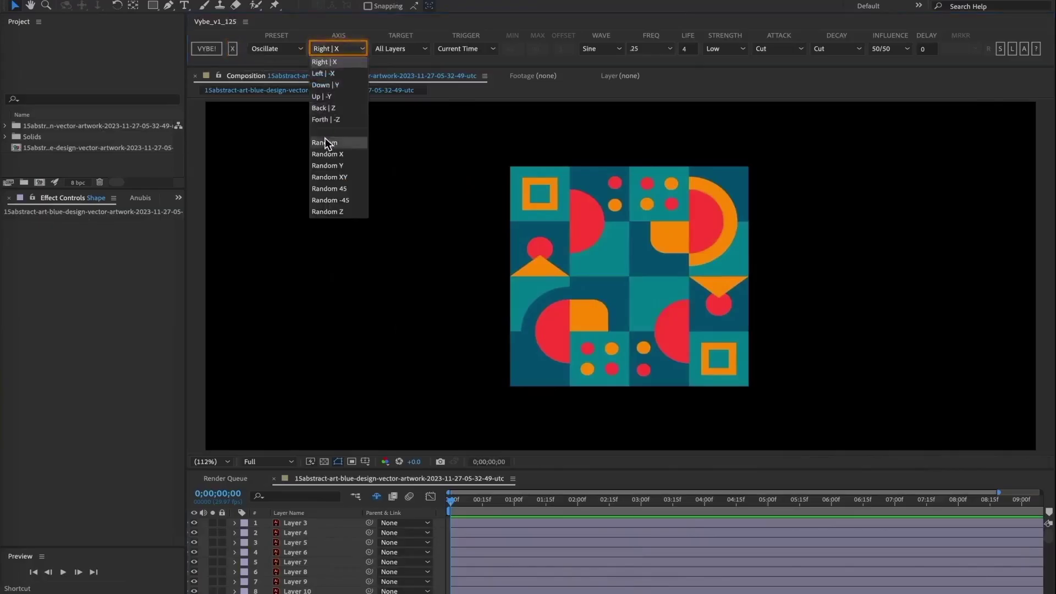
click(326, 155)
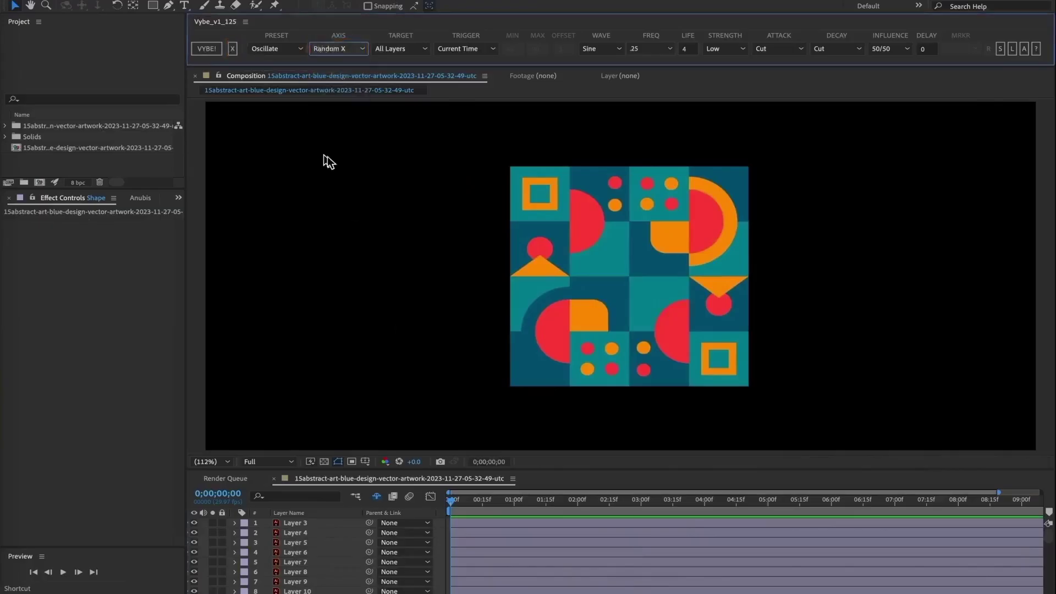
Use a Random trigger (Min 120, Max 180), reapply the oscillation and preview it
click(461, 49)
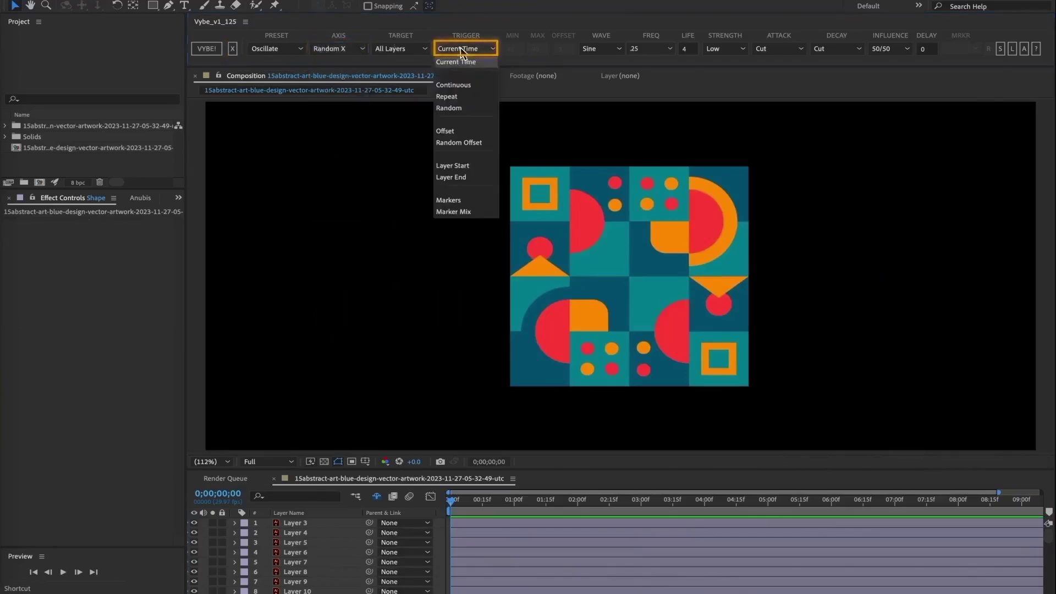
click(455, 107)
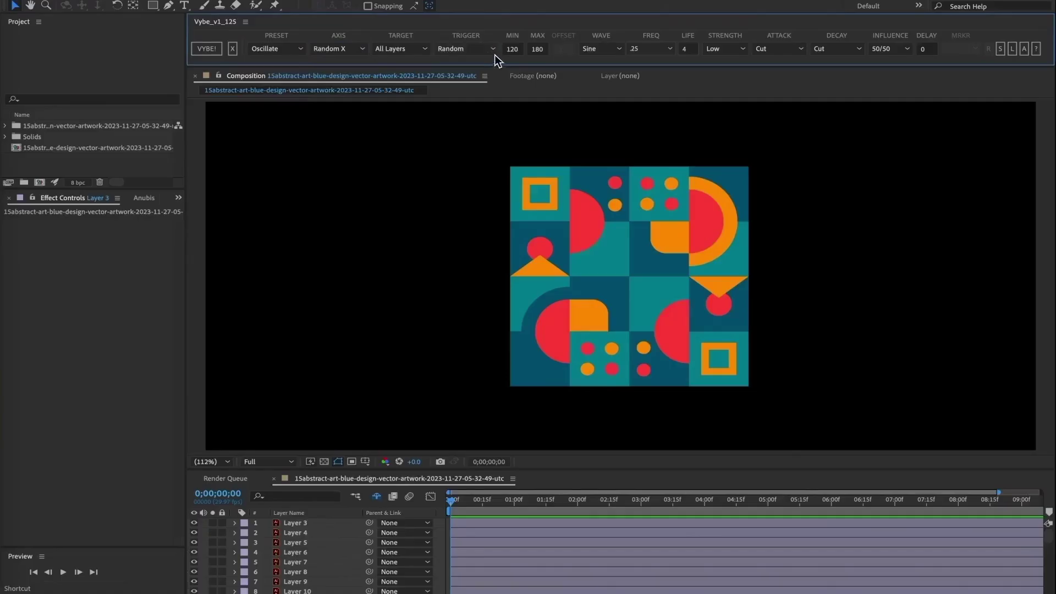
click(203, 49)
key(space)
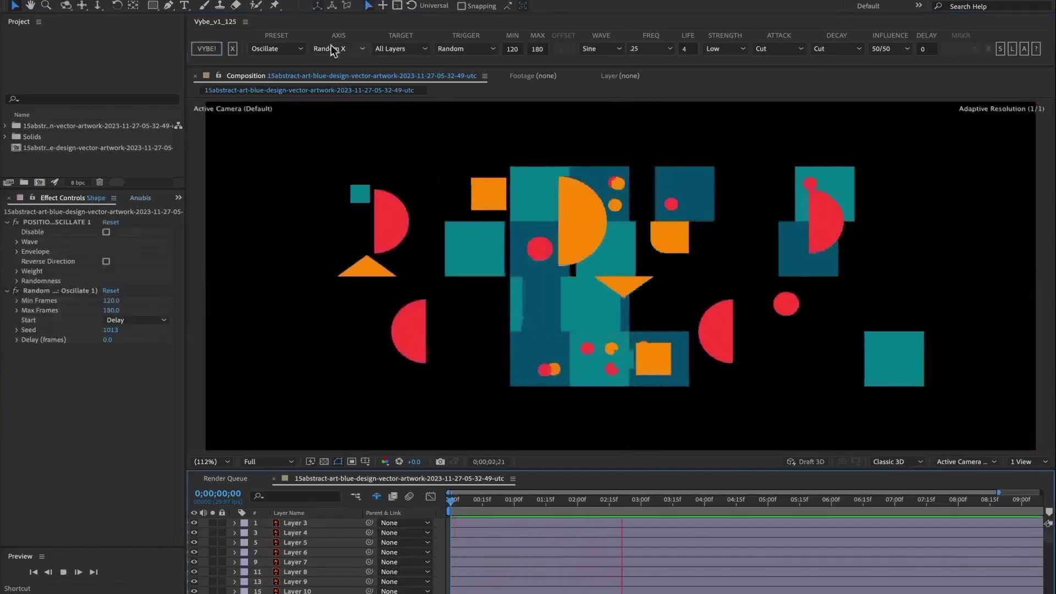
Add a Flipper rotation on Random Y to random tile layers and preview the result
click(278, 48)
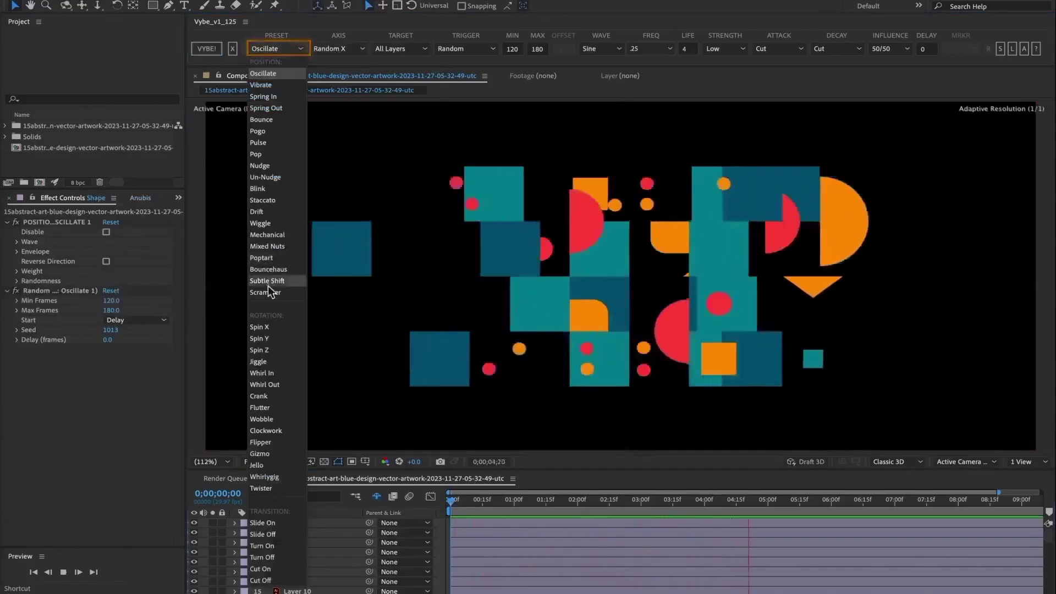
click(261, 443)
click(339, 48)
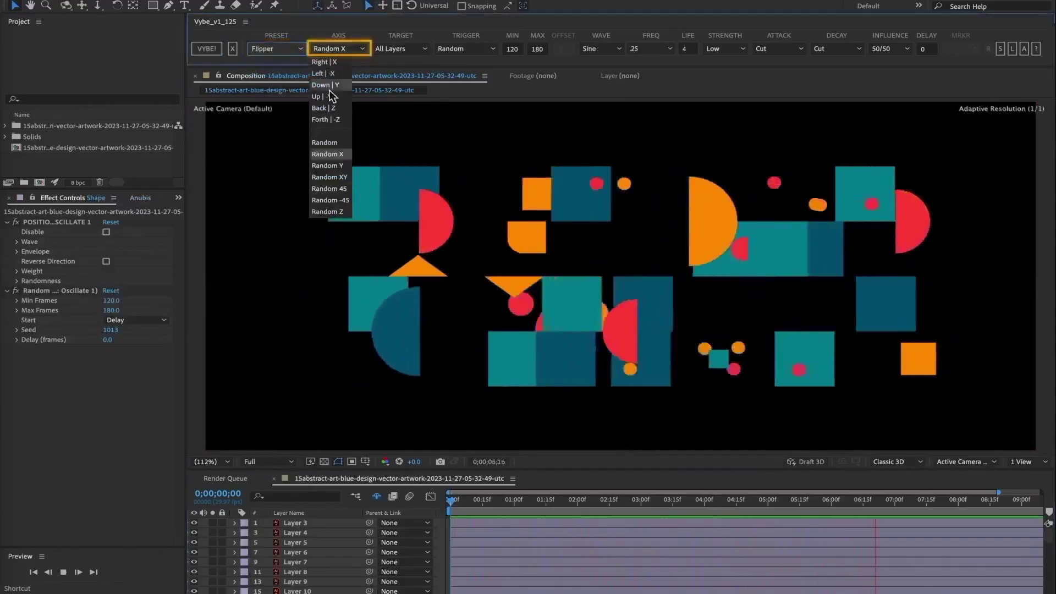
click(335, 166)
click(397, 48)
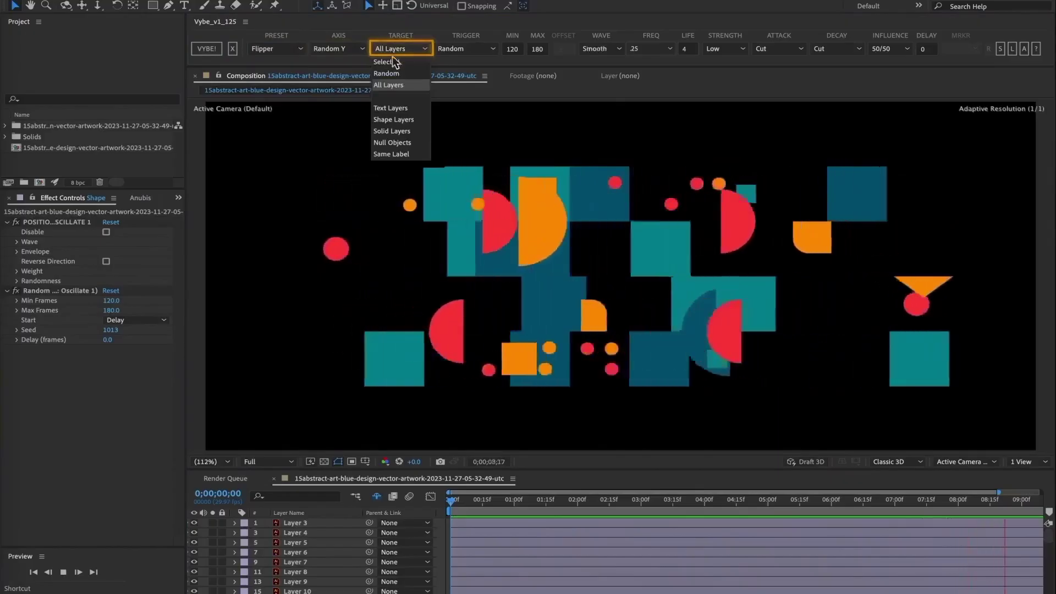
click(391, 73)
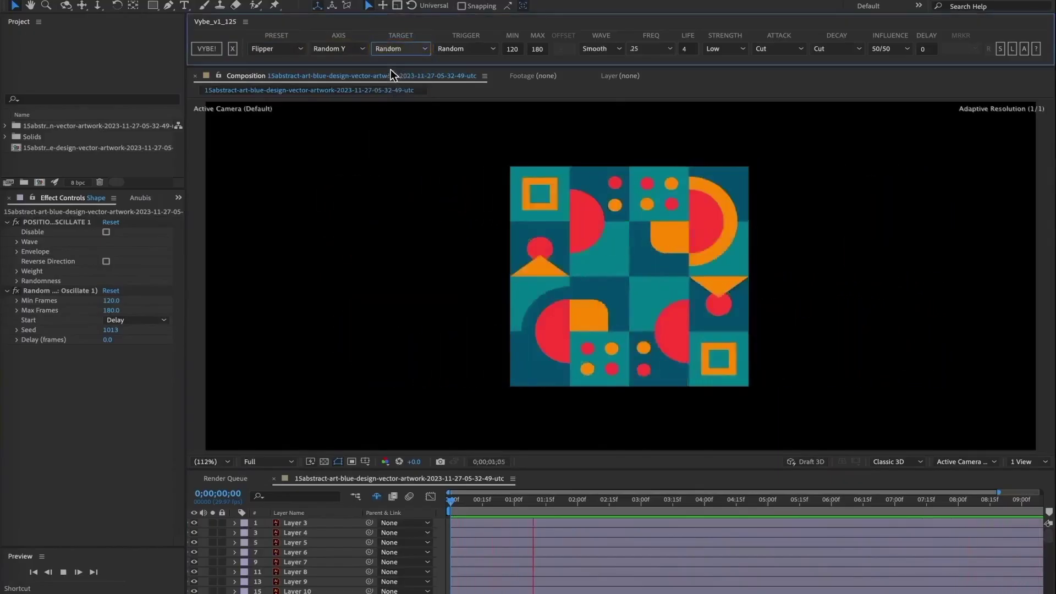
click(206, 49)
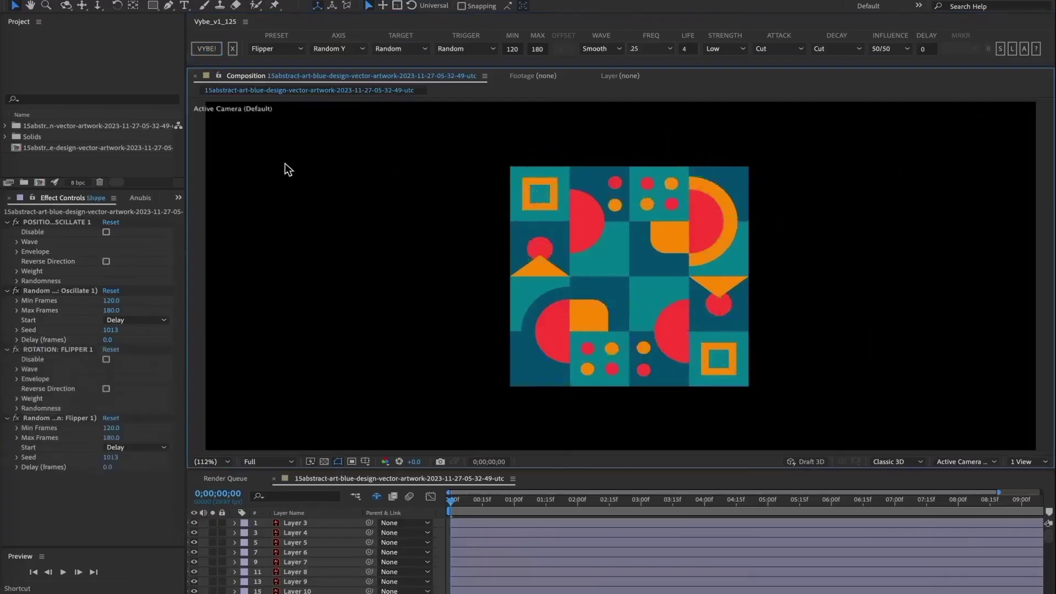
key(space)
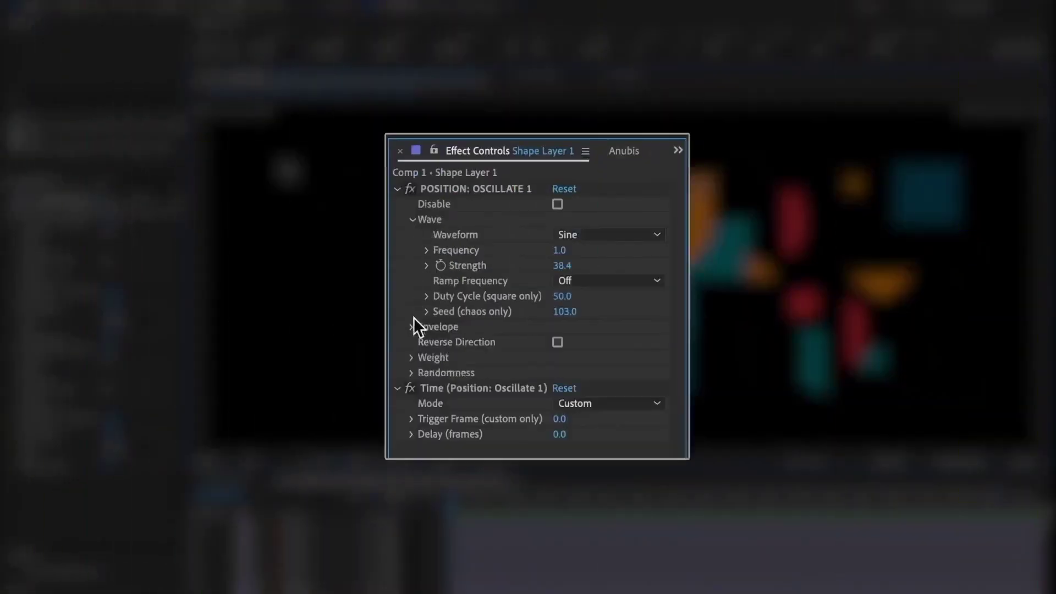
Expand the Envelope, Weight and Randomness groups of POSITION: OSCILLATE 1 in Effect Controls
click(412, 329)
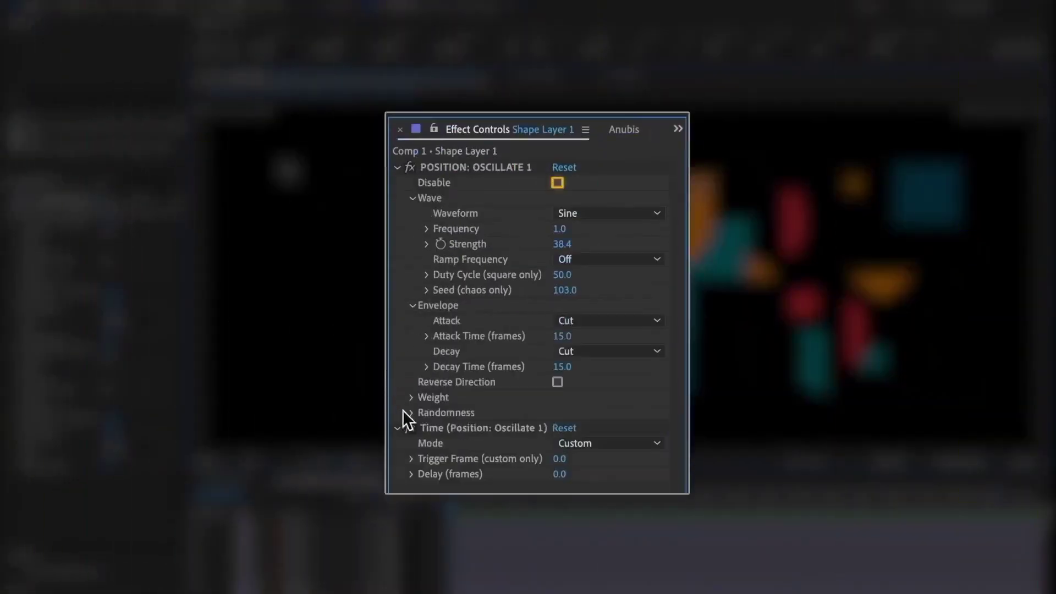
click(412, 398)
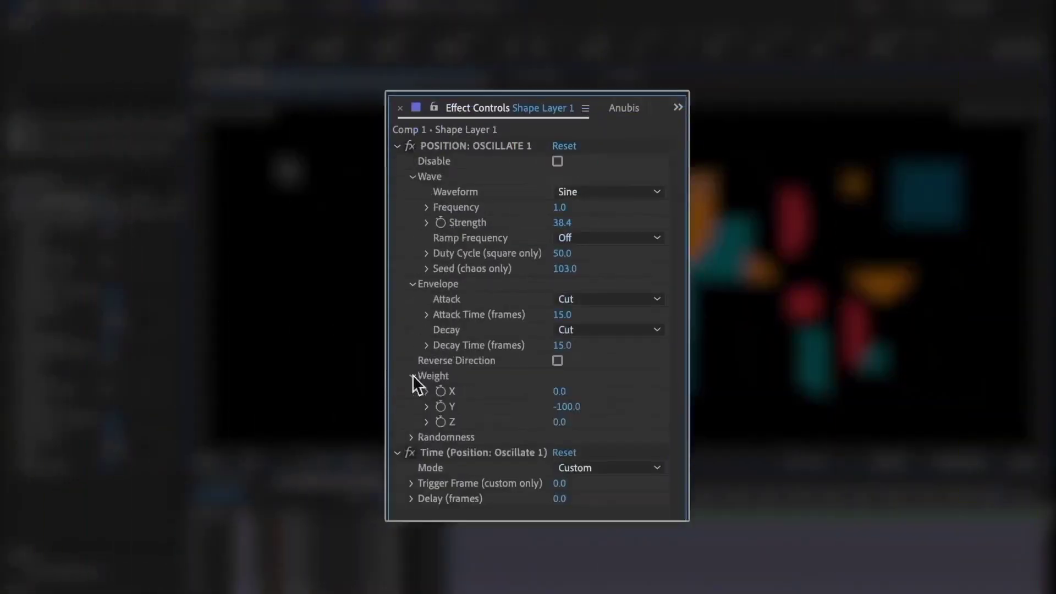
click(412, 437)
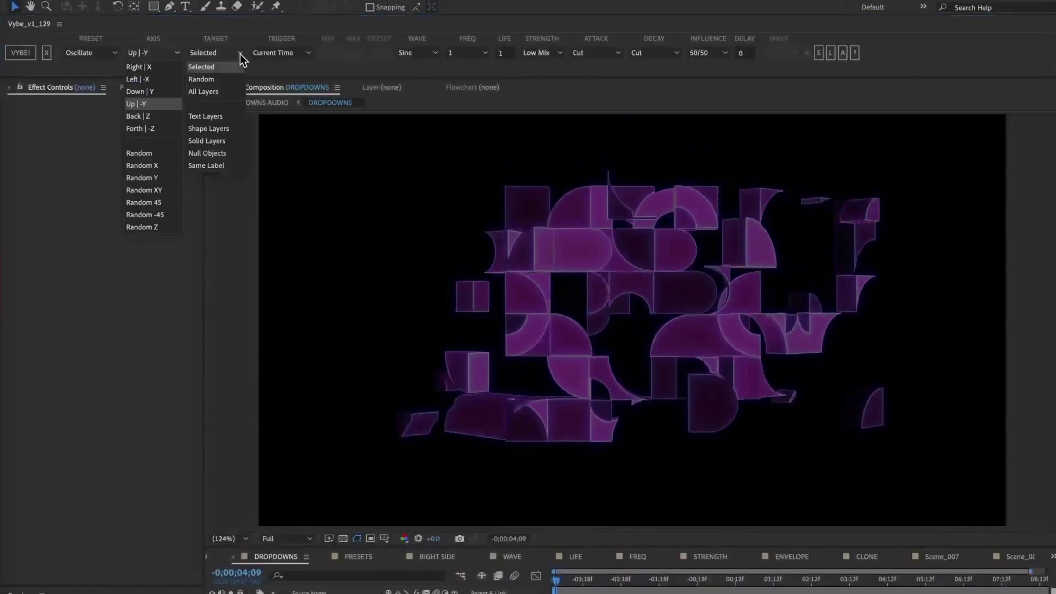
Open each Vybe list in turn: Target/Trigger, Wave, Freq, Strength, Attack/Decay and Influence
click(308, 53)
click(435, 53)
click(485, 53)
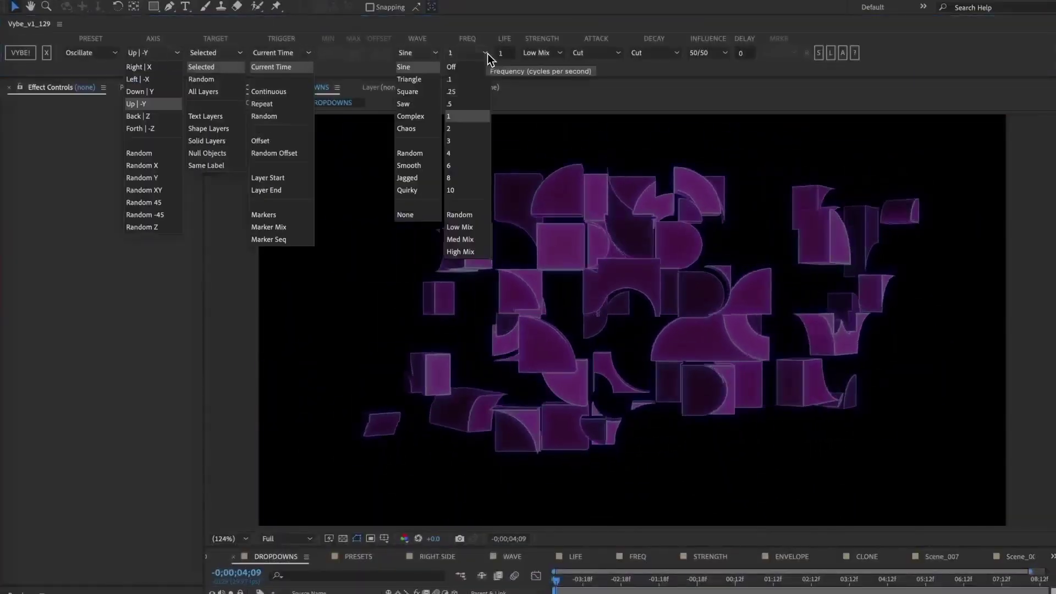
click(559, 53)
click(619, 52)
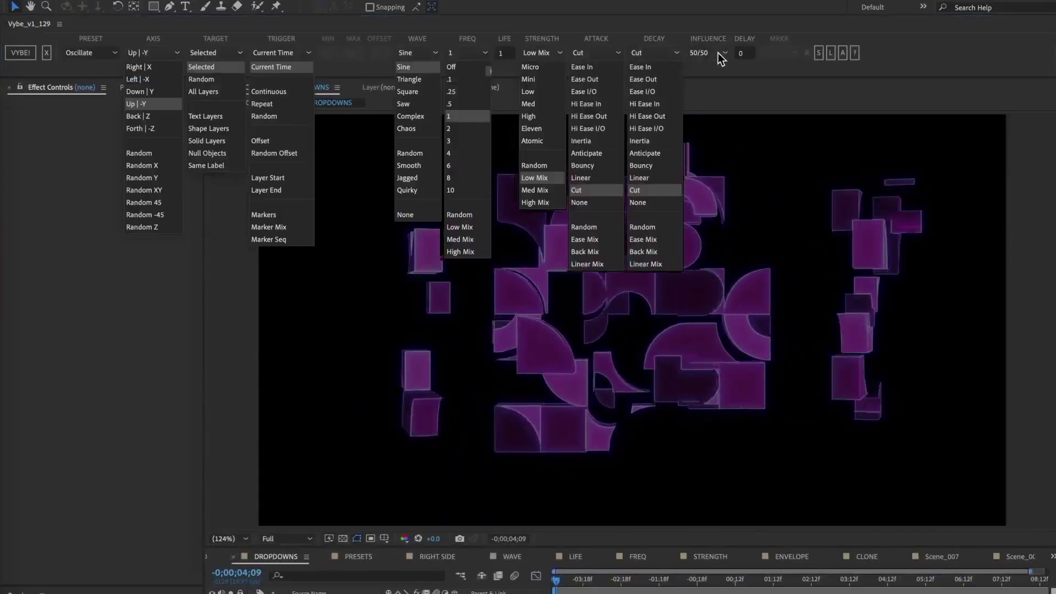
click(725, 53)
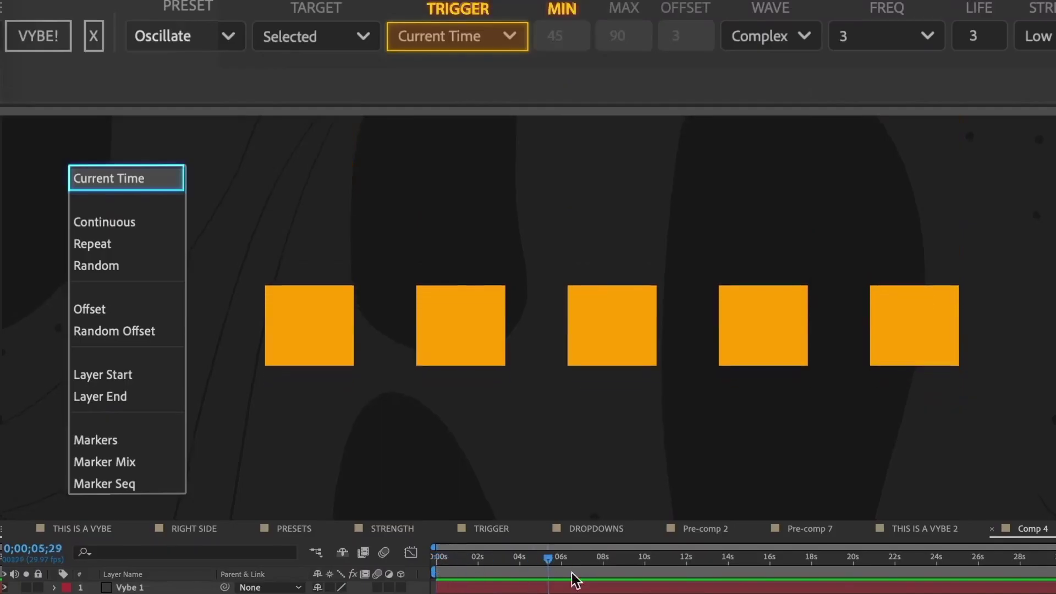
Scrub the timeline to preview the squares' oscillation and set the trigger to Offset
drag(496, 565, 445, 562)
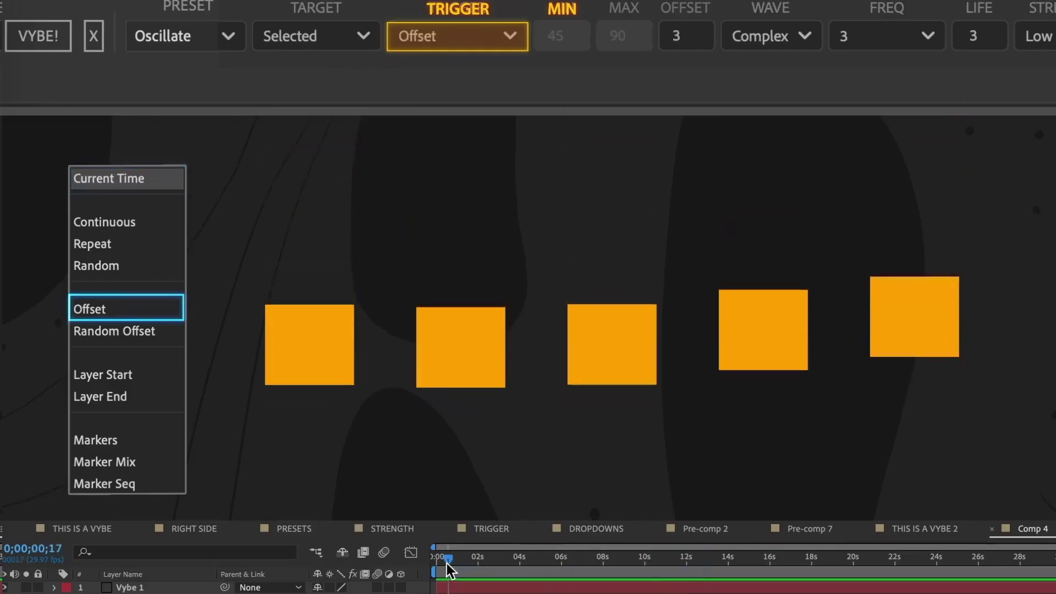
drag(443, 560, 522, 573)
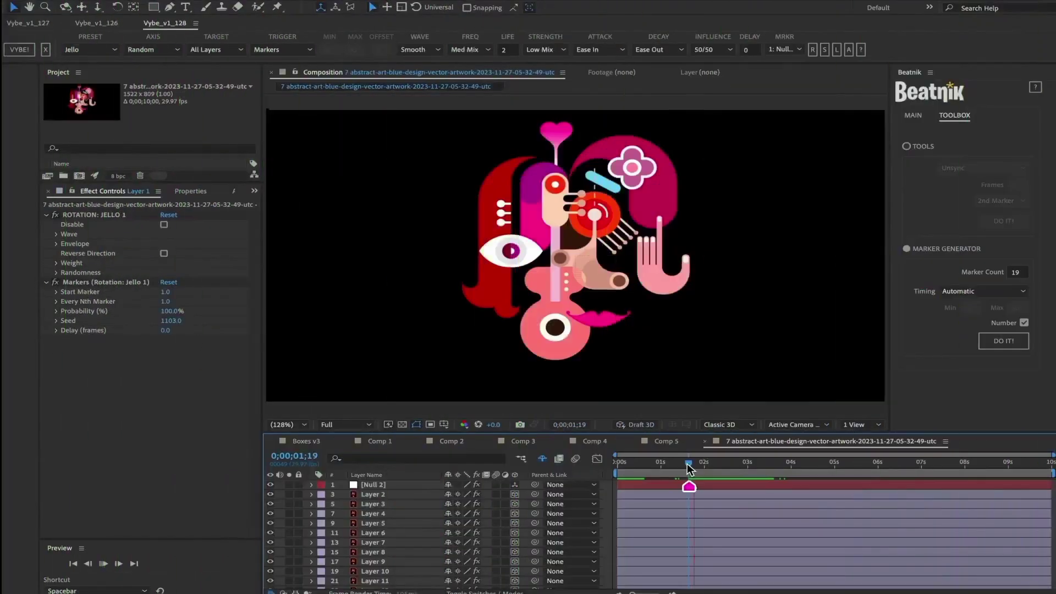
Preview the marker-triggered jello, move the playhead back before the marker and replay
key(space)
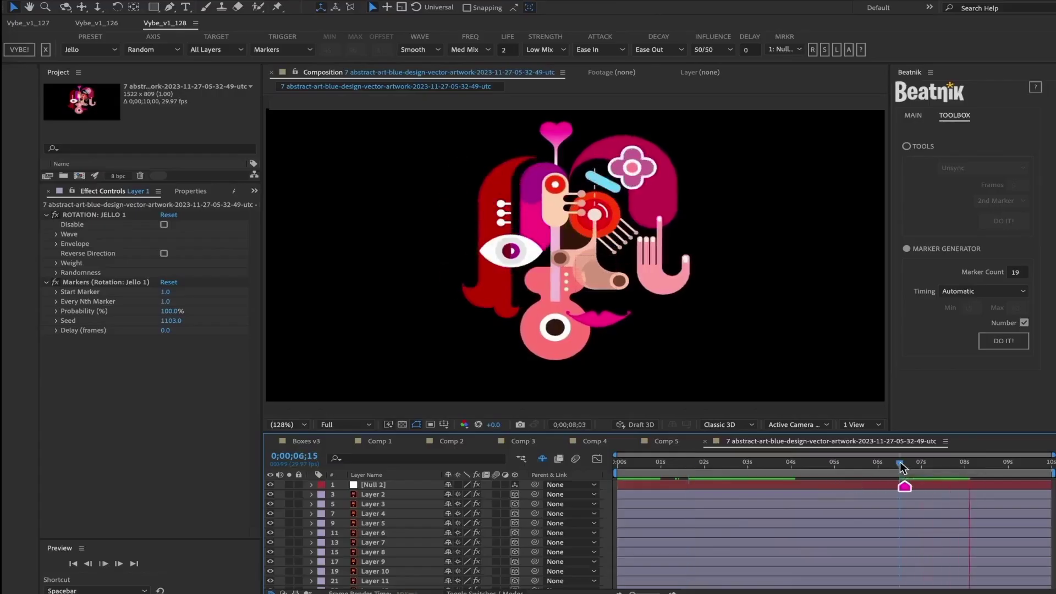
drag(781, 475, 761, 467)
key(space)
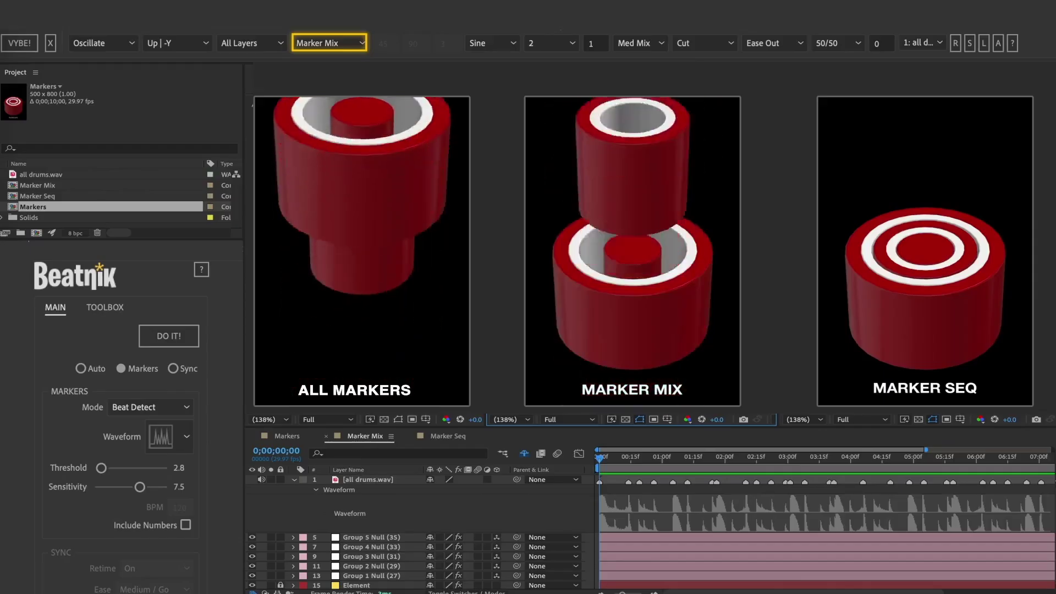
Switch the cylinder trigger to Marker Seq, then back to Marker Mix, previewing each
key(Down)
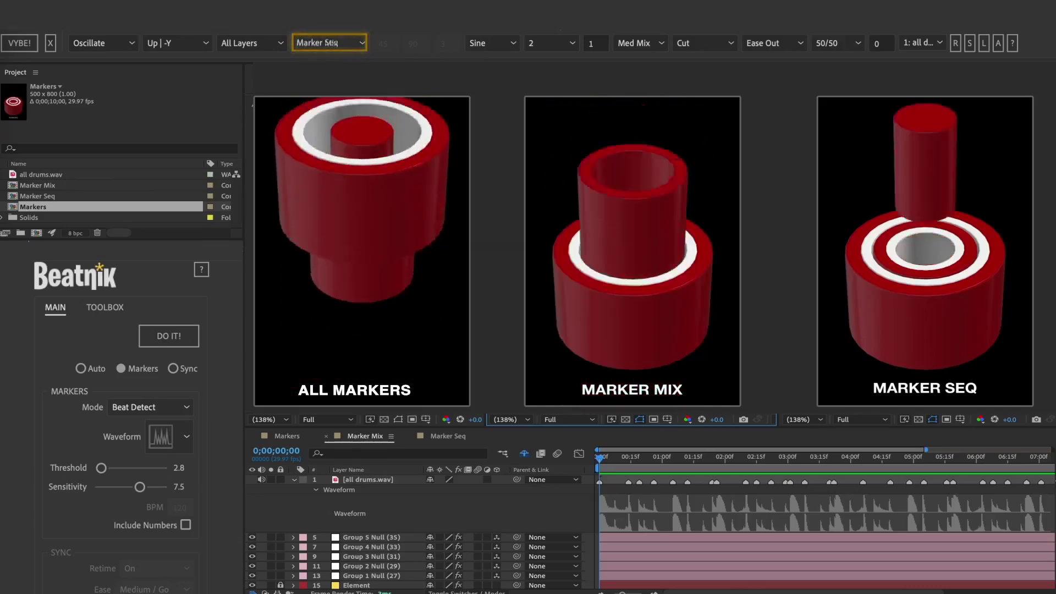
key(Up)
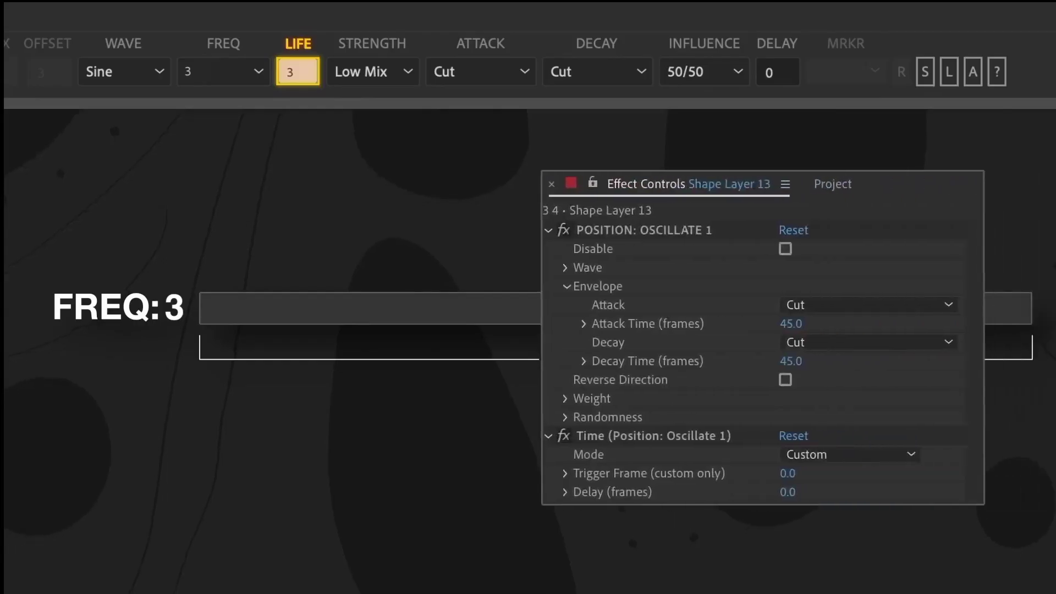
Change the Position: Oscillate Attack Time on Shape Layer 13 from 45 to 30 frames
click(795, 323)
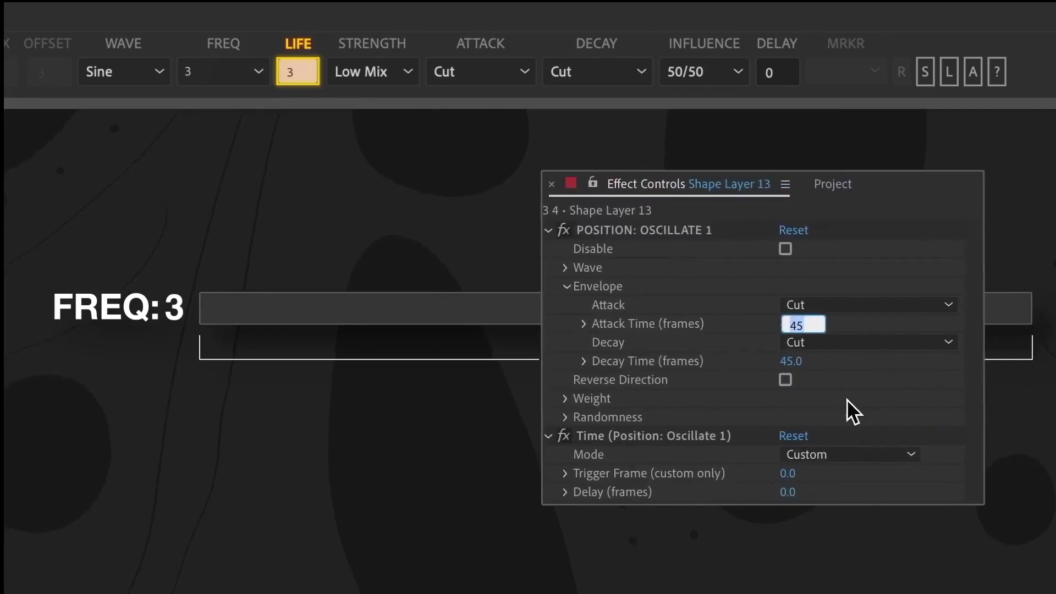
text(30)
key(Return)
click(791, 364)
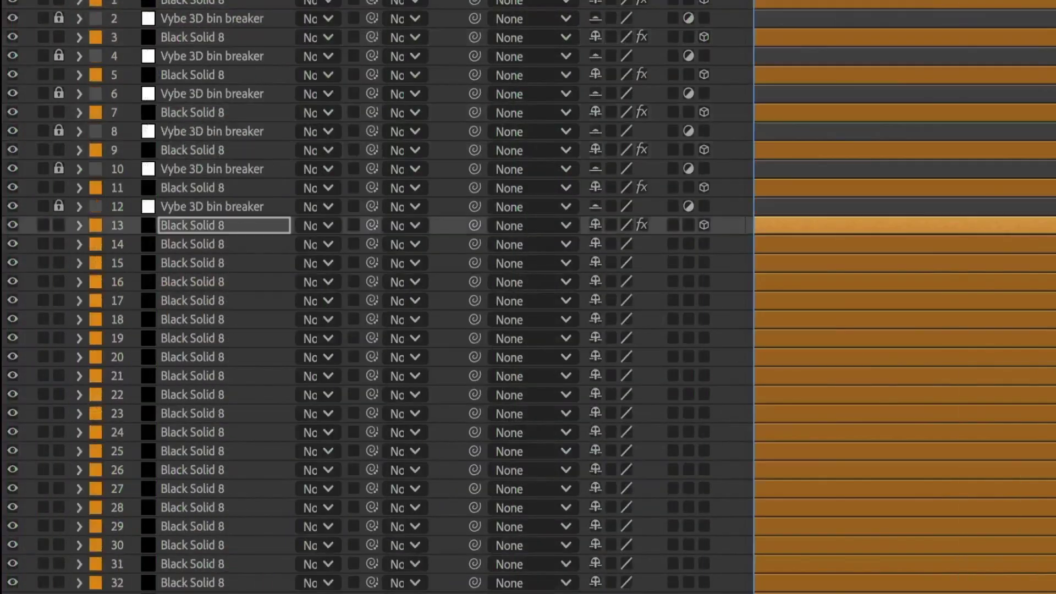
Paste a Vybe 3D bin breaker layer above alternate Black Solid 8 layers down the stack
key(ctrl+Down)
key(ctrl+v)
key(ctrl+Down)
key(ctrl+Down)
key(ctrl+v)
key(ctrl+Down)
key(ctrl+Down)
key(ctrl+v)
key(ctrl+Down)
key(ctrl+Down)
key(ctrl+v)
key(ctrl+Down)
key(ctrl+Down)
key(ctrl+v)
key(ctrl+Down)
key(ctrl+Down)
key(ctrl+v)
key(ctrl+Down)
key(ctrl+Down)
key(ctrl+v)
key(ctrl+Down)
key(ctrl+Down)
key(ctrl+v)
key(ctrl+Down)
key(ctrl+Down)
key(ctrl+v)
key(ctrl+Down)
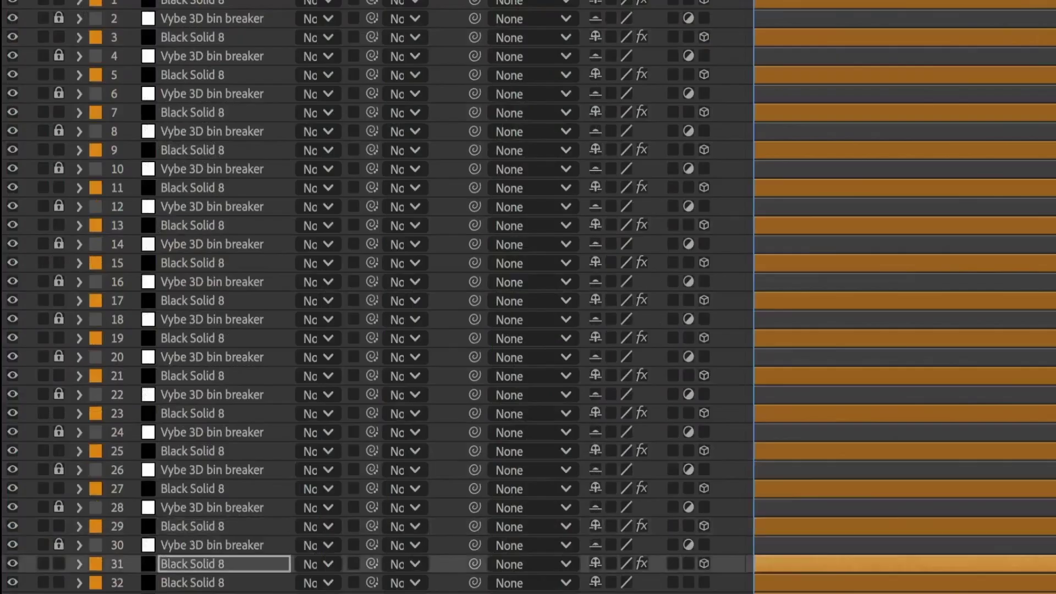
key(ctrl+Down)
key(ctrl+v)
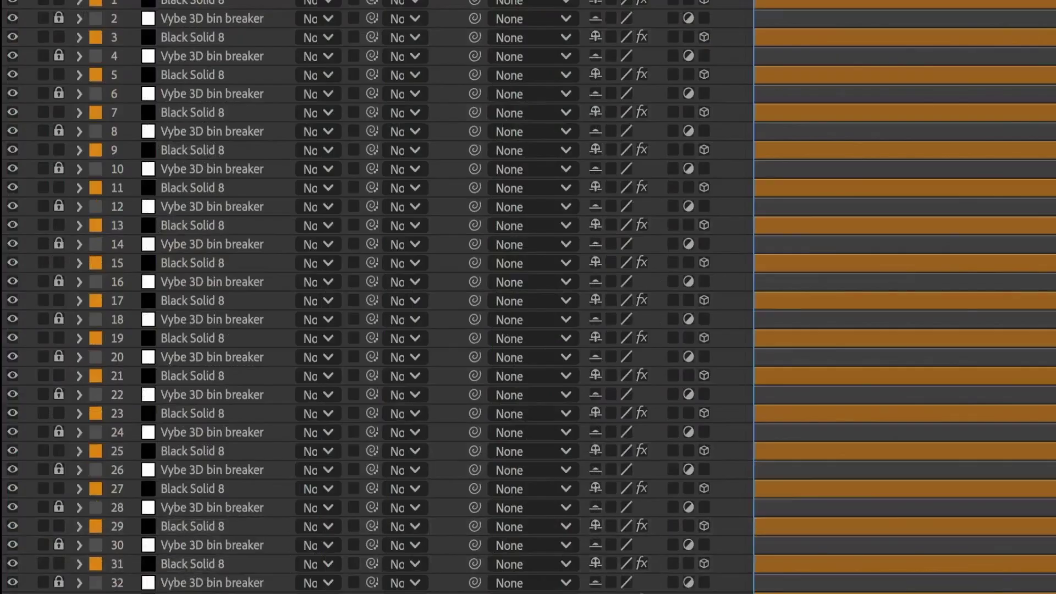
Unlock all bin breaker layers, select their label group, and hide them
drag(59, 18, 66, 593)
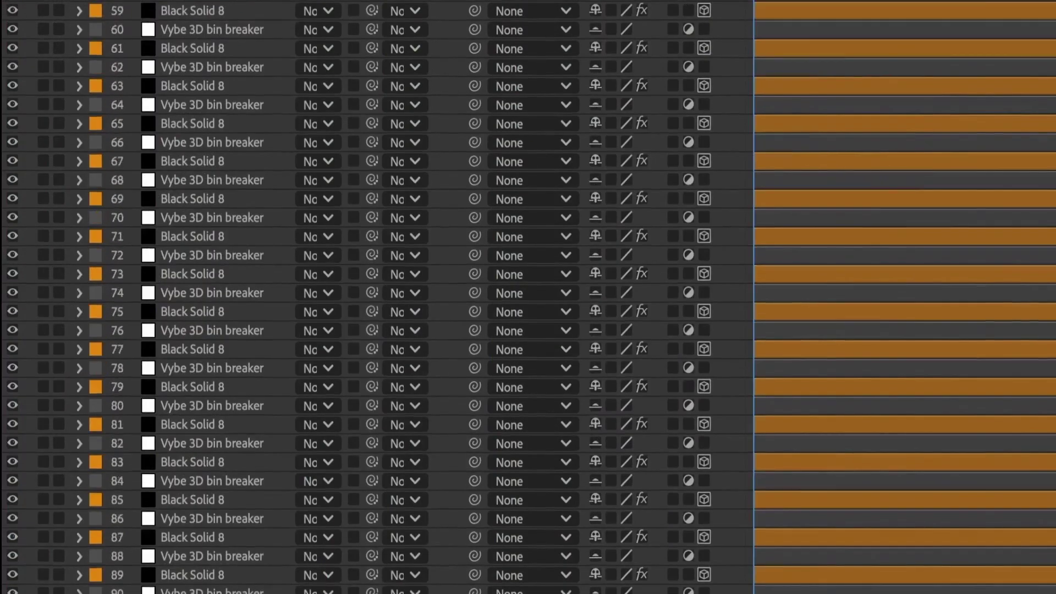
click(97, 30)
click(106, 57)
click(11, 68)
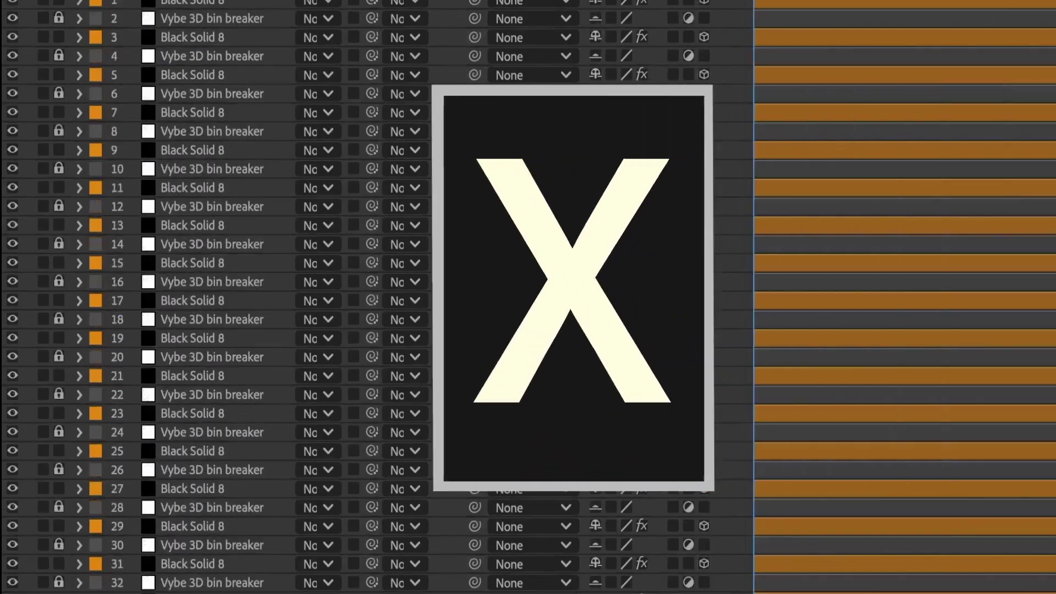
Working up from the bottom layer, delete each of the ten Vybe 3D bin breaker layers
click(193, 564)
key(ctrl+Up)
key(Delete)
key(ctrl+Up)
key(Delete)
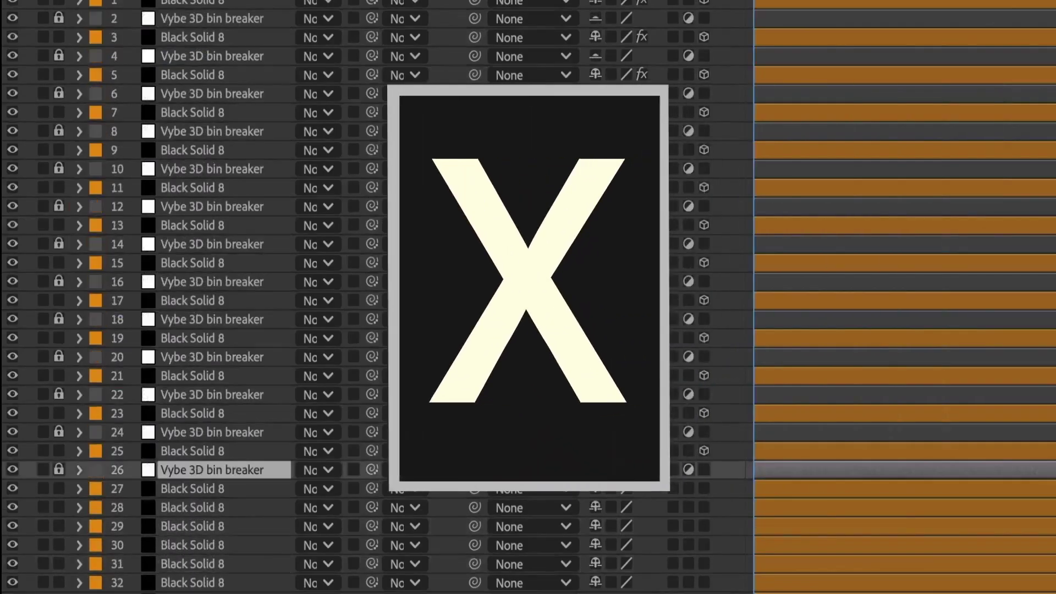
key(ctrl+Up)
key(Delete)
key(ctrl+Up)
key(Delete)
key(ctrl+Up)
key(Delete)
key(ctrl+Up)
key(Delete)
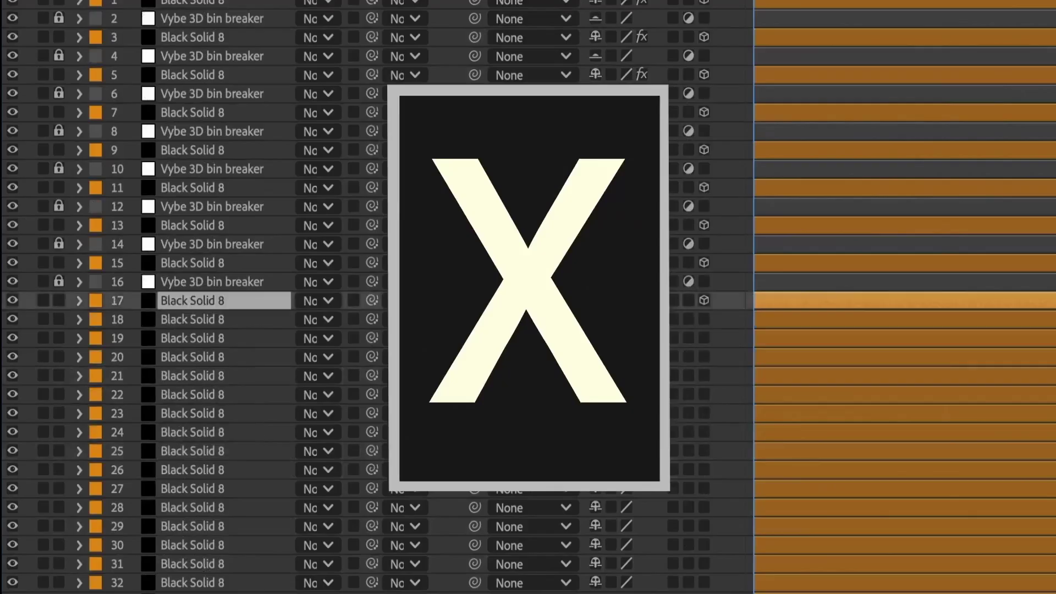
key(ctrl+Up)
key(Delete)
key(ctrl+Up)
key(Delete)
key(ctrl+Up)
key(Delete)
key(ctrl+Up)
key(Delete)
key(ctrl+Up)
key(Delete)
key(ctrl+Up)
key(Delete)
key(ctrl+Up)
key(Delete)
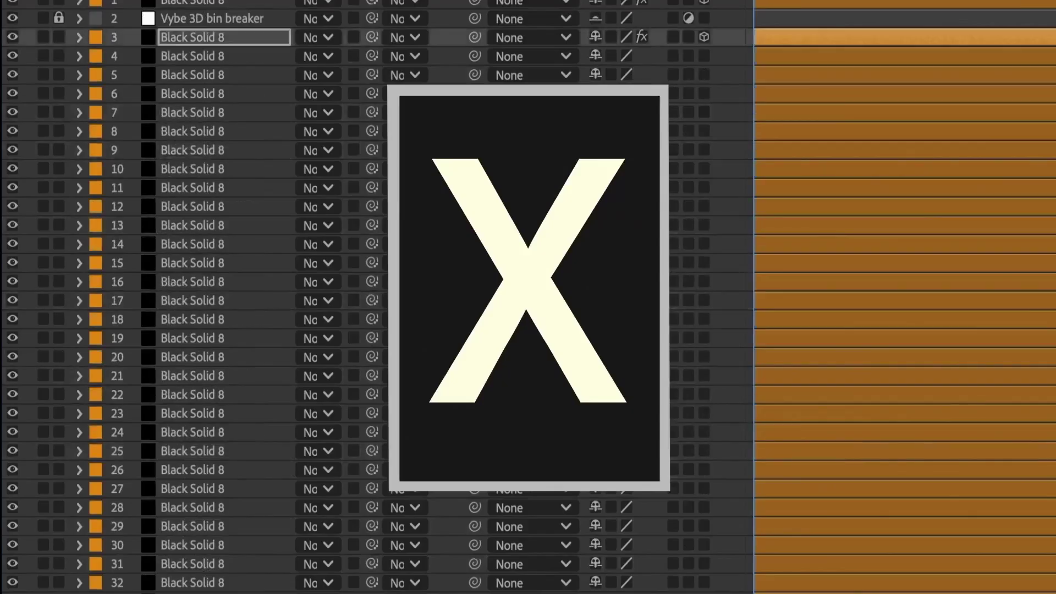
key(ctrl+Up)
key(Delete)
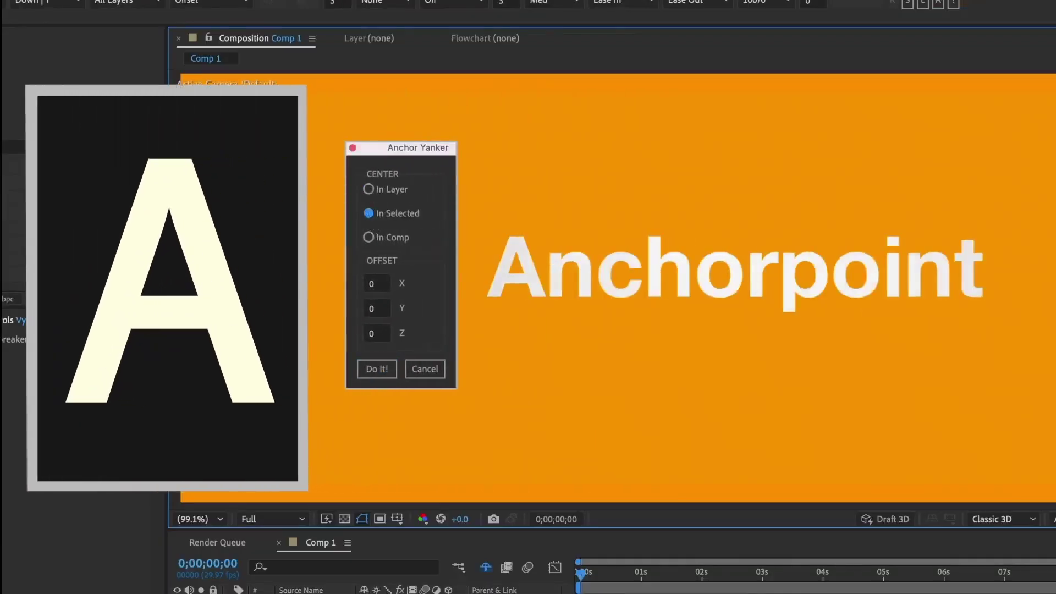
Apply Anchor Yanker's CENTER: In Comp option to move anchor points to the comp centre
click(368, 237)
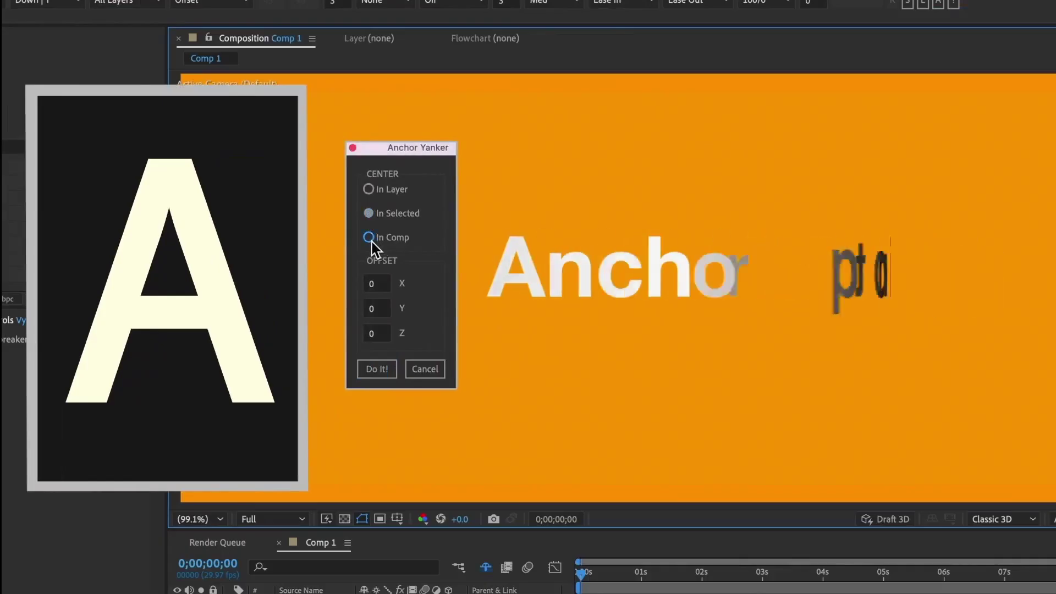
click(379, 372)
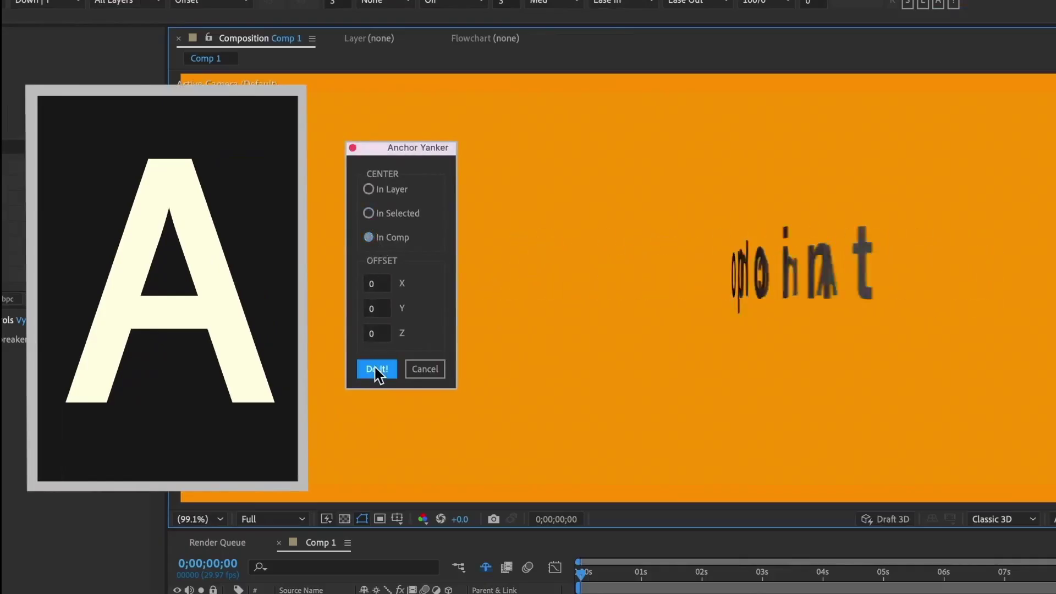